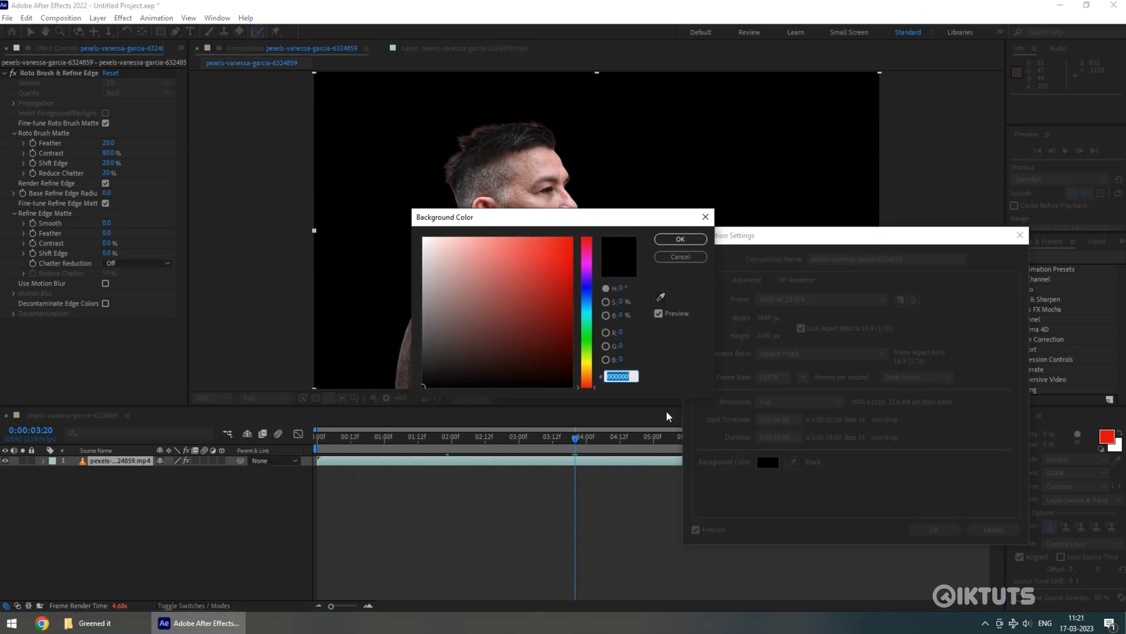
Step: Pick a deep green in the composition's Background Color picker
{"action": "left_click", "coordinate": [545, 240]}
{"action": "left_click_drag", "start_coordinate": [558, 223], "coordinate": [842, 266]}
{"action": "left_click", "coordinate": [847, 355]}
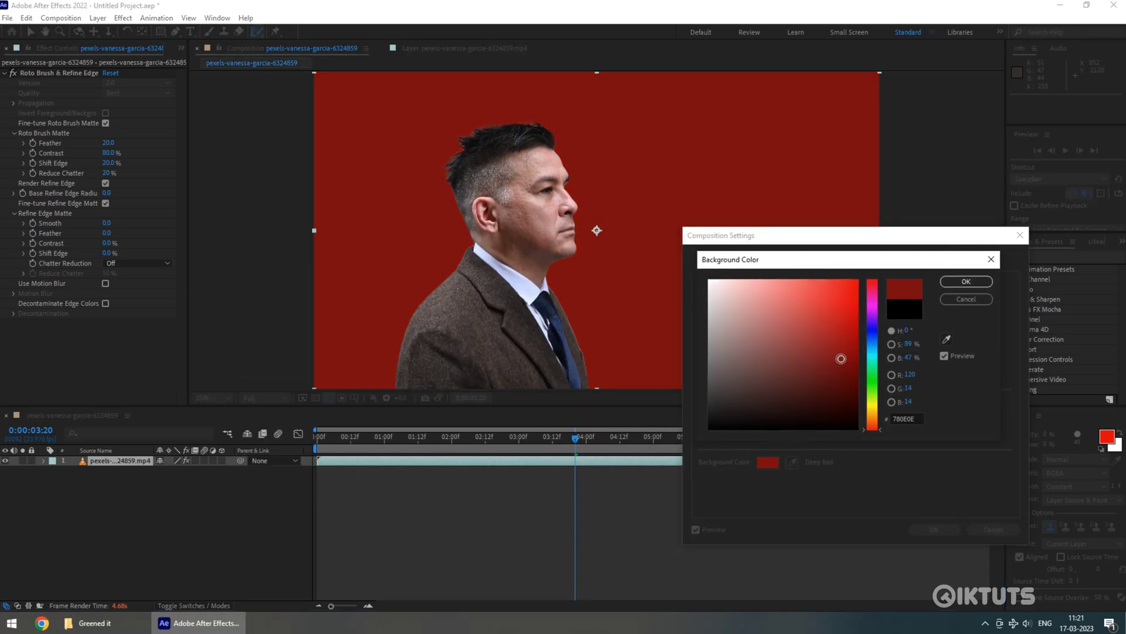
{"action": "left_click", "coordinate": [871, 383]}
{"action": "left_click_drag", "start_coordinate": [844, 351], "coordinate": [857, 310]}
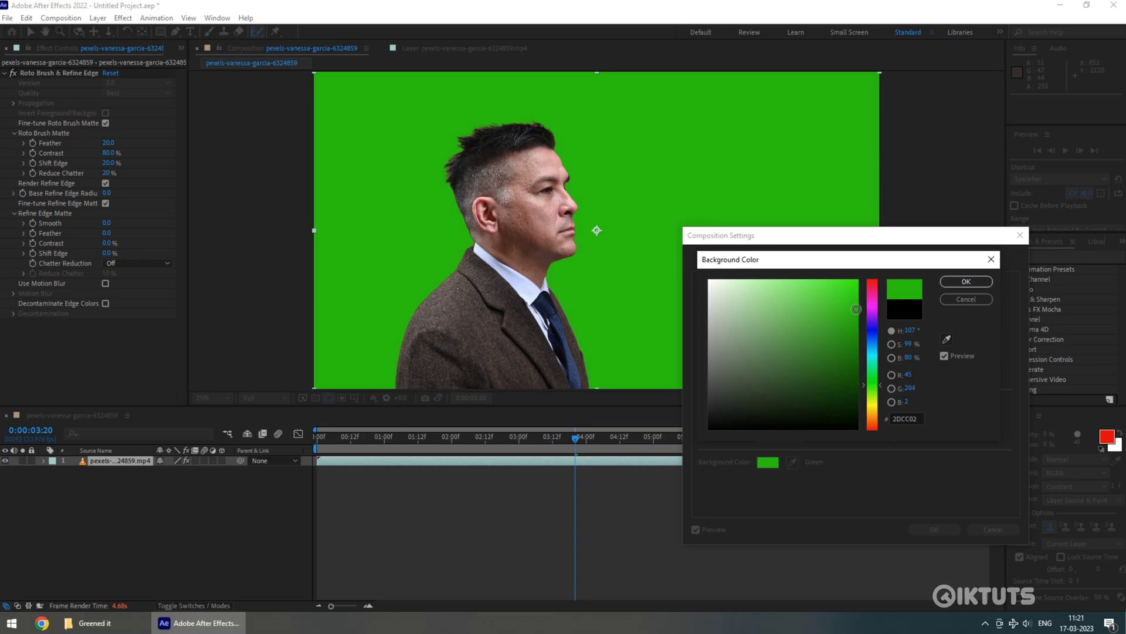
Step: Apply the green background, paint a roto stroke along the head's top, and play it back
{"action": "left_click", "coordinate": [946, 279]}
{"action": "left_click", "coordinate": [935, 530]}
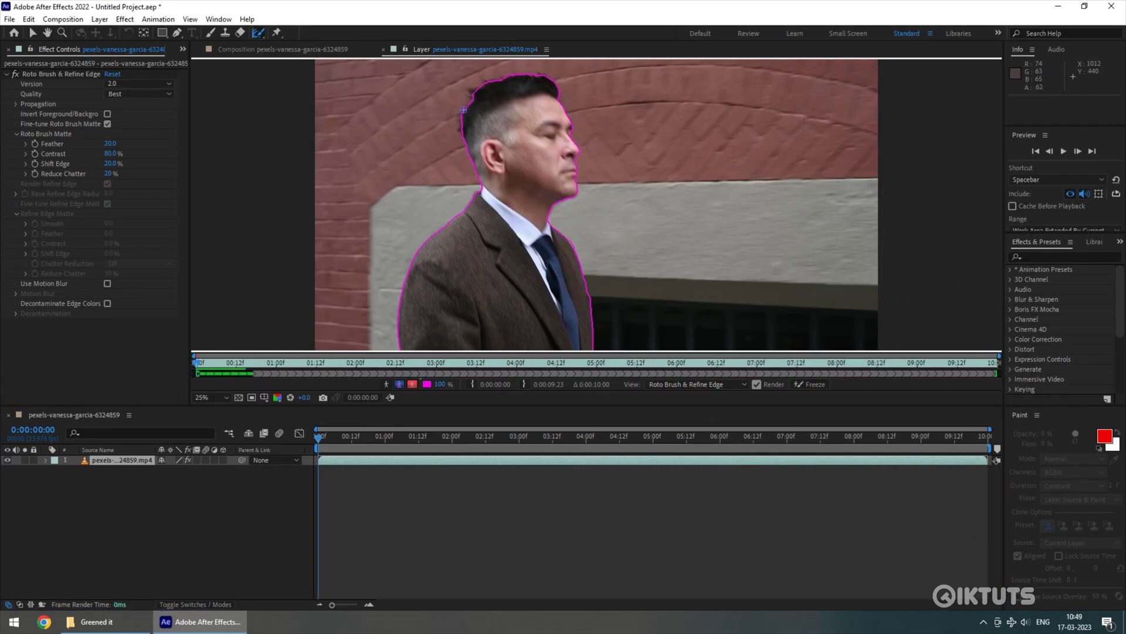
{"action": "mouse_move", "coordinate": [463, 135]}
{"action": "left_mouse_down"}
{"action": "mouse_move", "coordinate": [472, 92]}
{"action": "mouse_move", "coordinate": [487, 83]}
{"action": "mouse_move", "coordinate": [544, 76]}
{"action": "mouse_move", "coordinate": [557, 95]}
{"action": "left_mouse_up"}
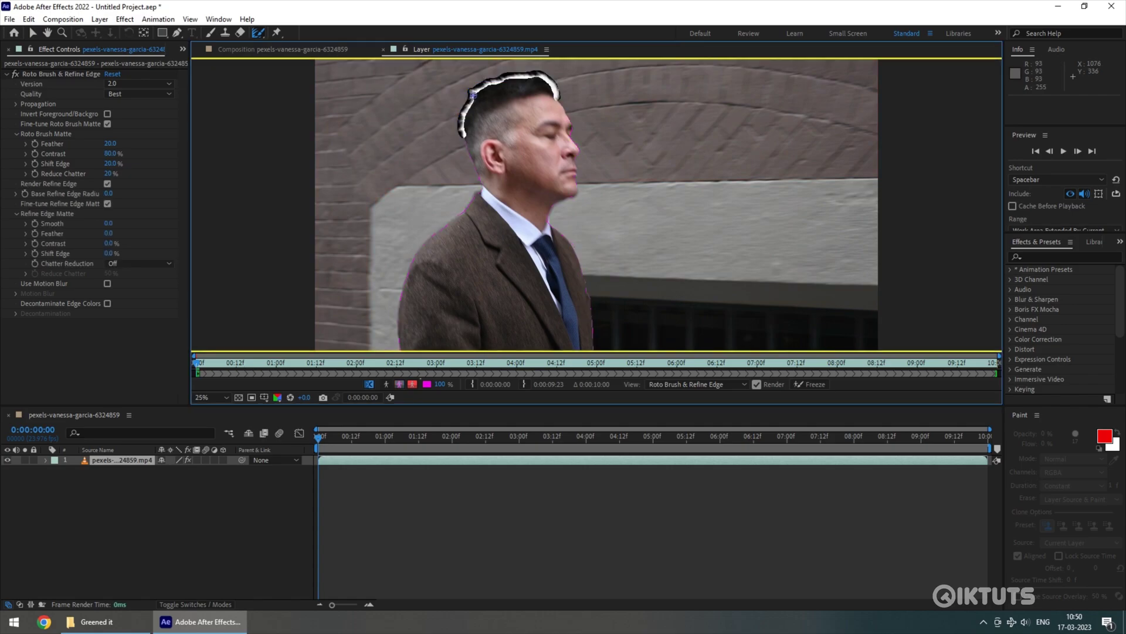
{"action": "key", "text": "space"}
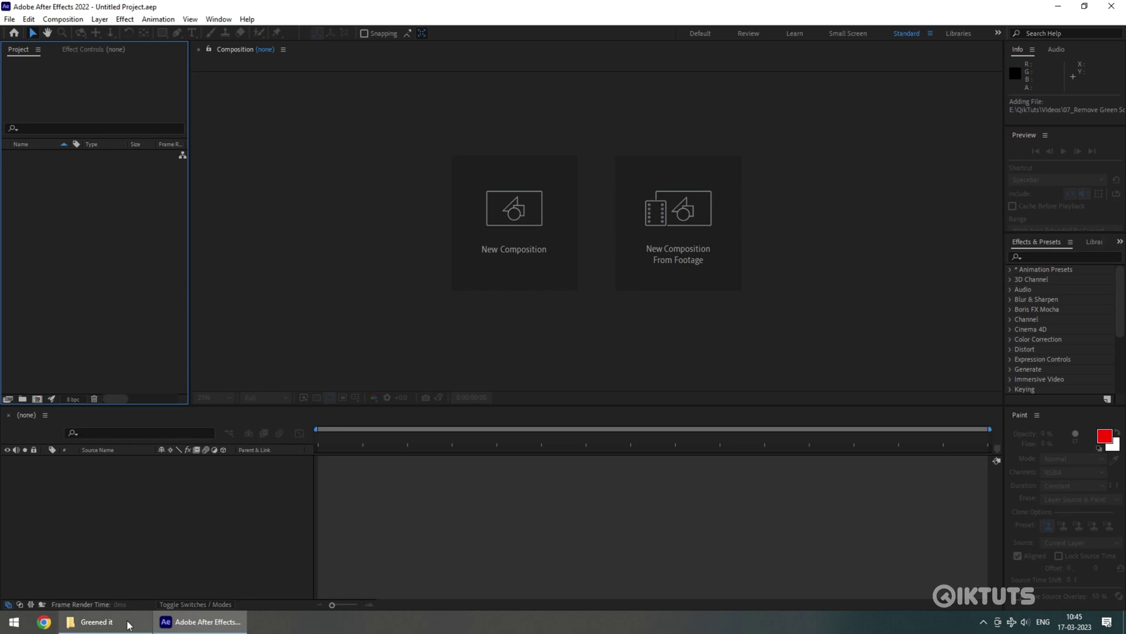
Step: Import pexels-vanessa-garcia-6324859.mp4 from the Greened it folder into a new composition and scrub to 0:00:04:00
{"action": "left_click", "coordinate": [128, 625]}
{"action": "left_click_drag", "start_coordinate": [168, 94], "coordinate": [115, 303]}
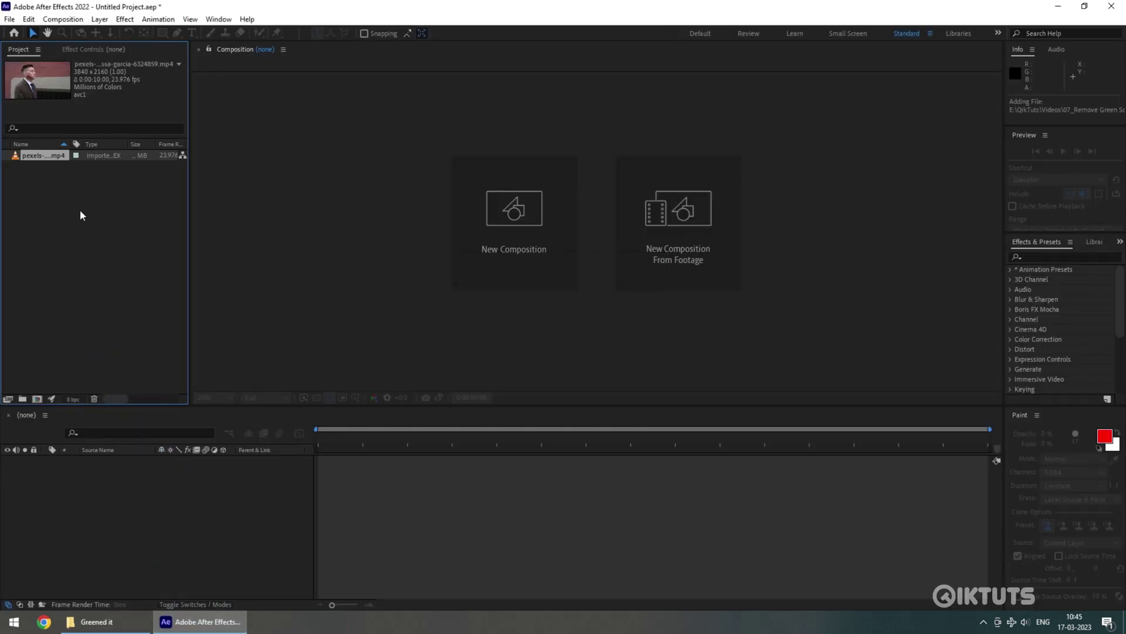
{"action": "left_click_drag", "start_coordinate": [58, 156], "coordinate": [100, 495]}
{"action": "left_click", "coordinate": [354, 439]}
{"action": "left_click_drag", "start_coordinate": [353, 439], "coordinate": [321, 444]}
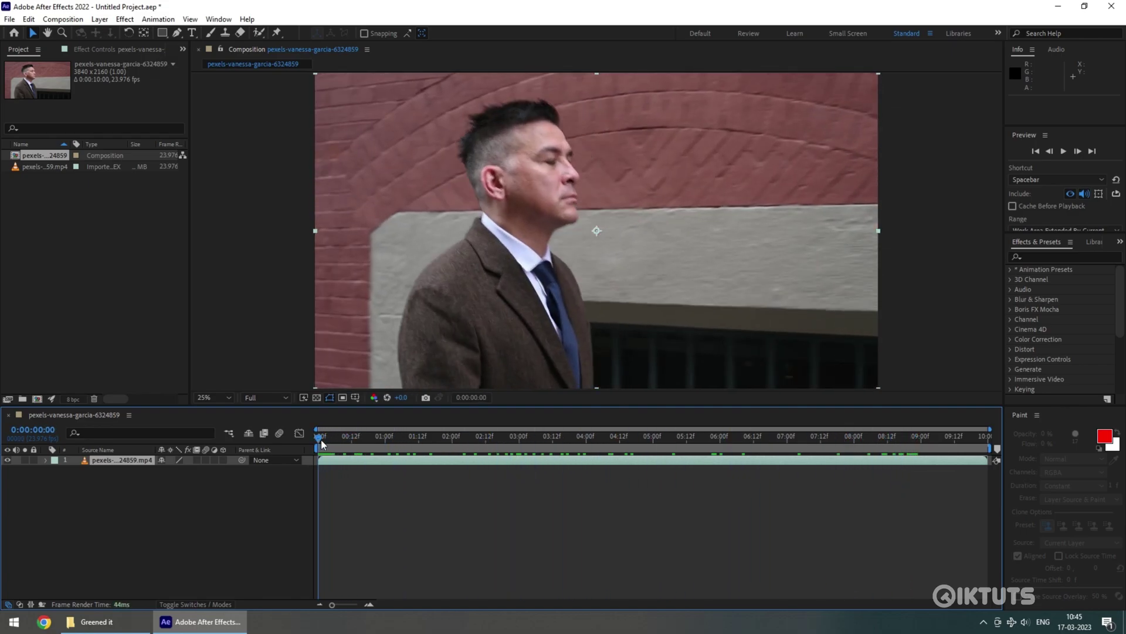
Step: Open the clip in the Layer panel and paint a Roto Brush foreground stroke on the man's cheek
{"action": "double_click", "coordinate": [130, 463]}
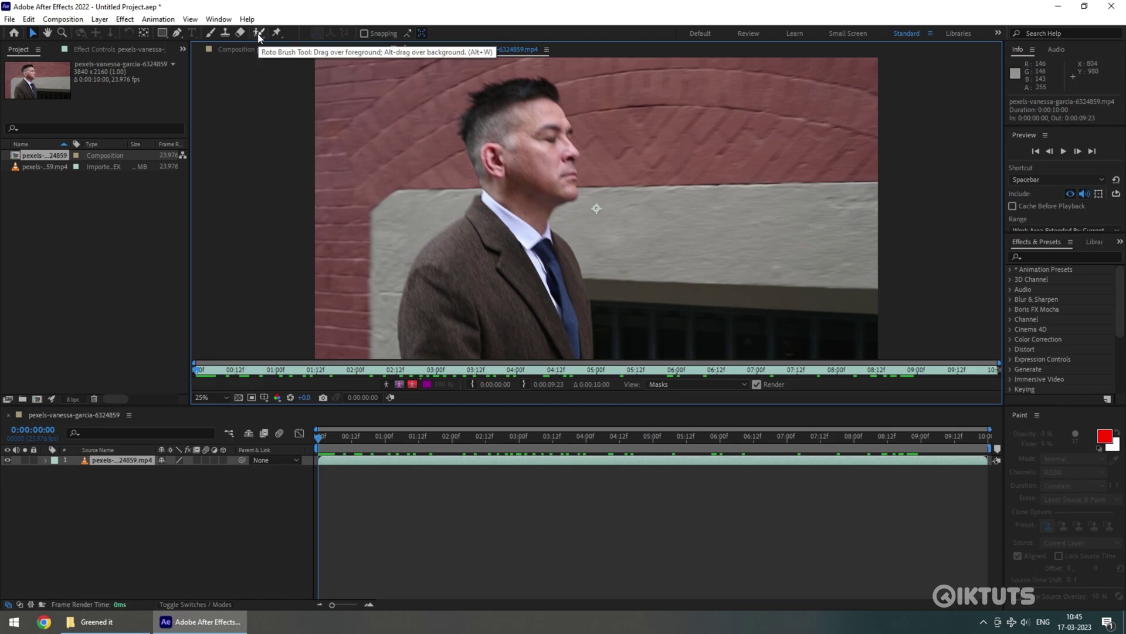
{"action": "left_click_drag", "start_coordinate": [259, 33], "coordinate": [277, 37]}
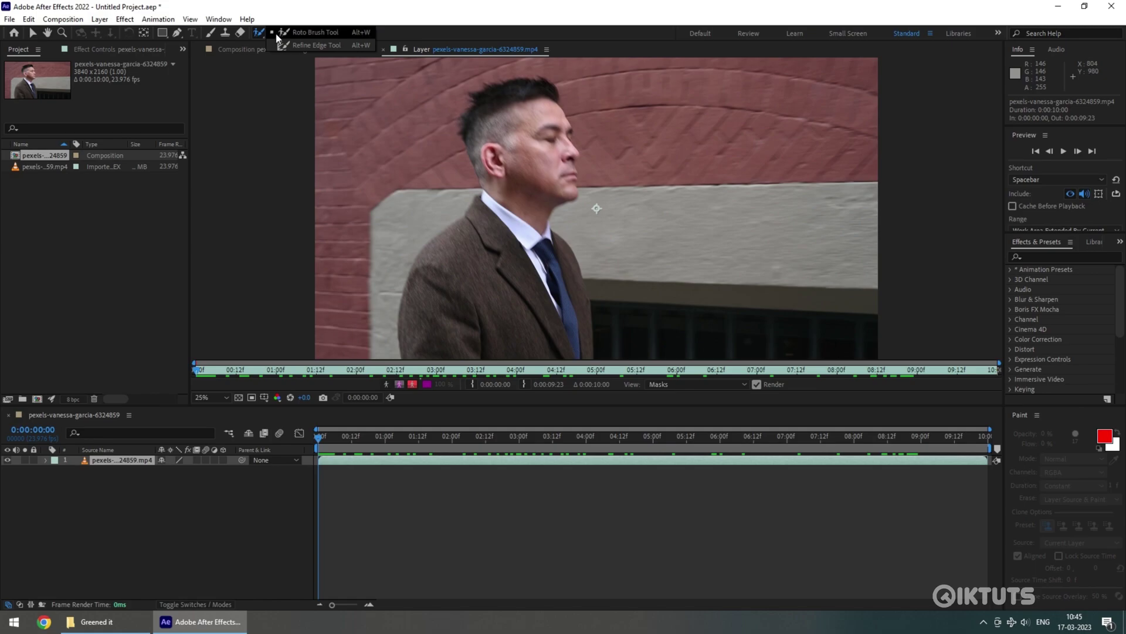
{"action": "left_click", "coordinate": [336, 35]}
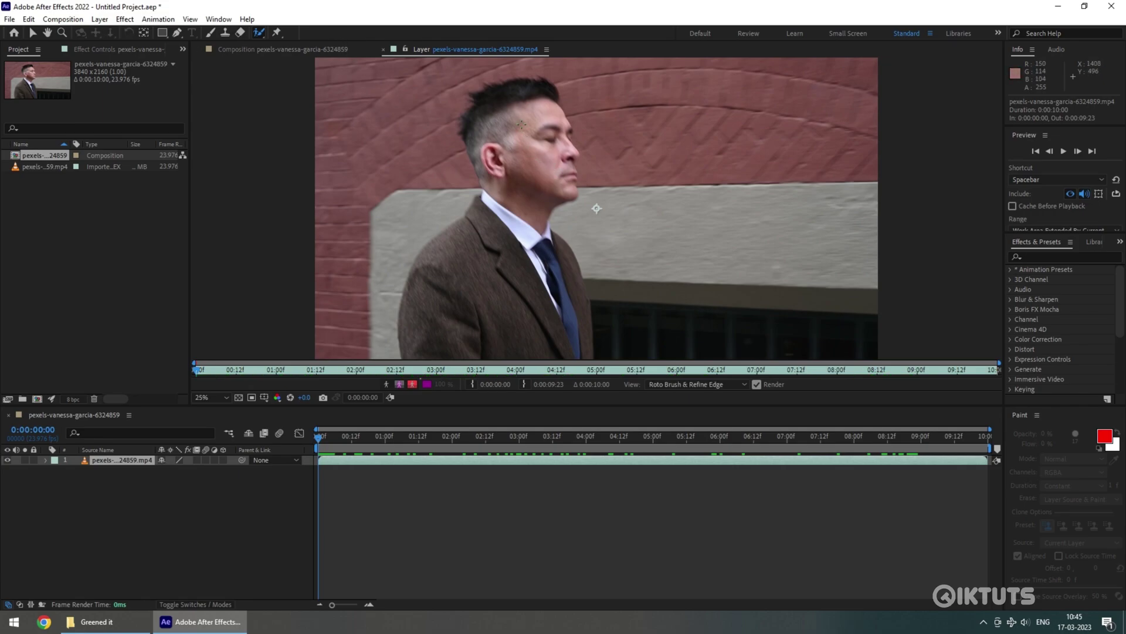
{"action": "mouse_move", "coordinate": [521, 120]}
{"action": "left_mouse_down"}
{"action": "mouse_move", "coordinate": [536, 169]}
{"action": "mouse_move", "coordinate": [517, 198]}
{"action": "left_mouse_up"}
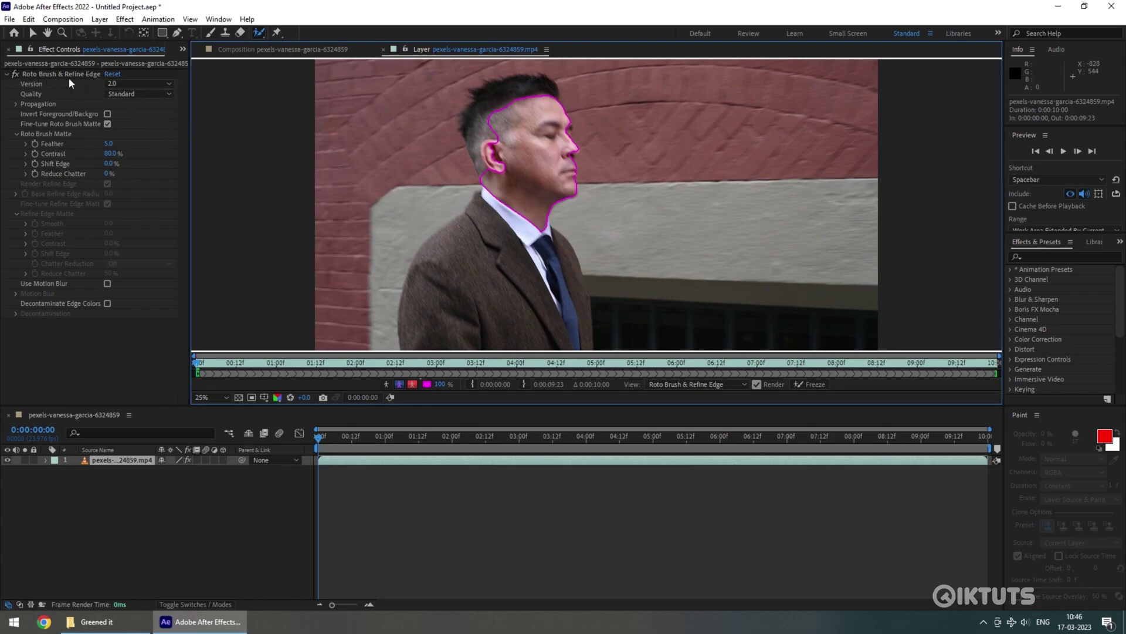
Step: Keep Roto Brush version 2.0 and set its quality to Best
{"action": "left_click", "coordinate": [131, 84]}
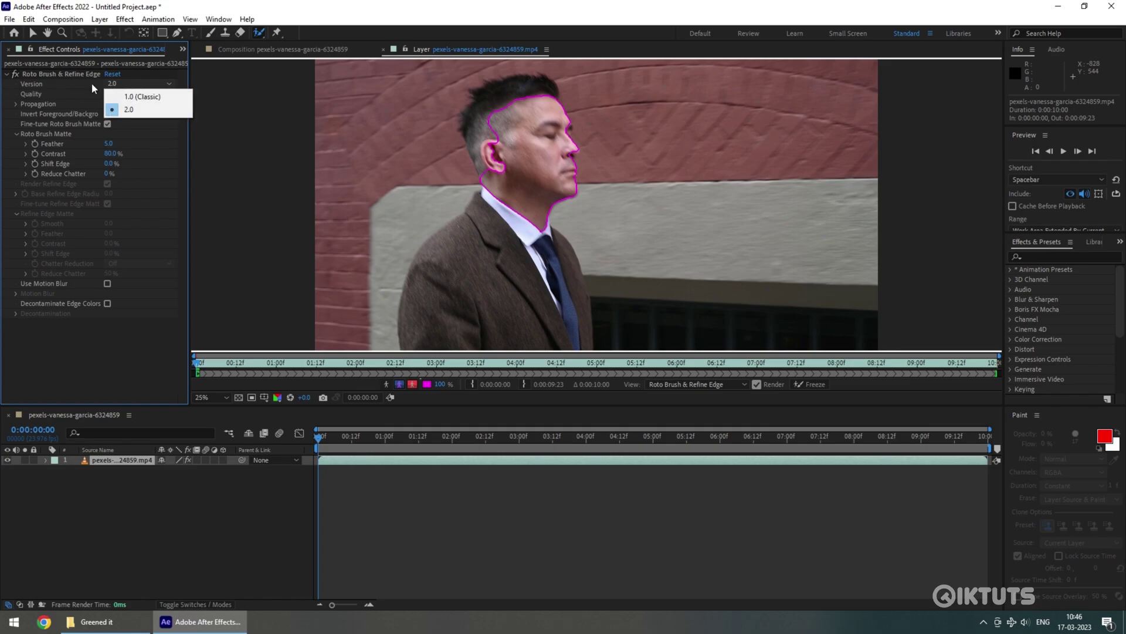
{"action": "left_click", "coordinate": [91, 83]}
{"action": "left_click", "coordinate": [132, 93]}
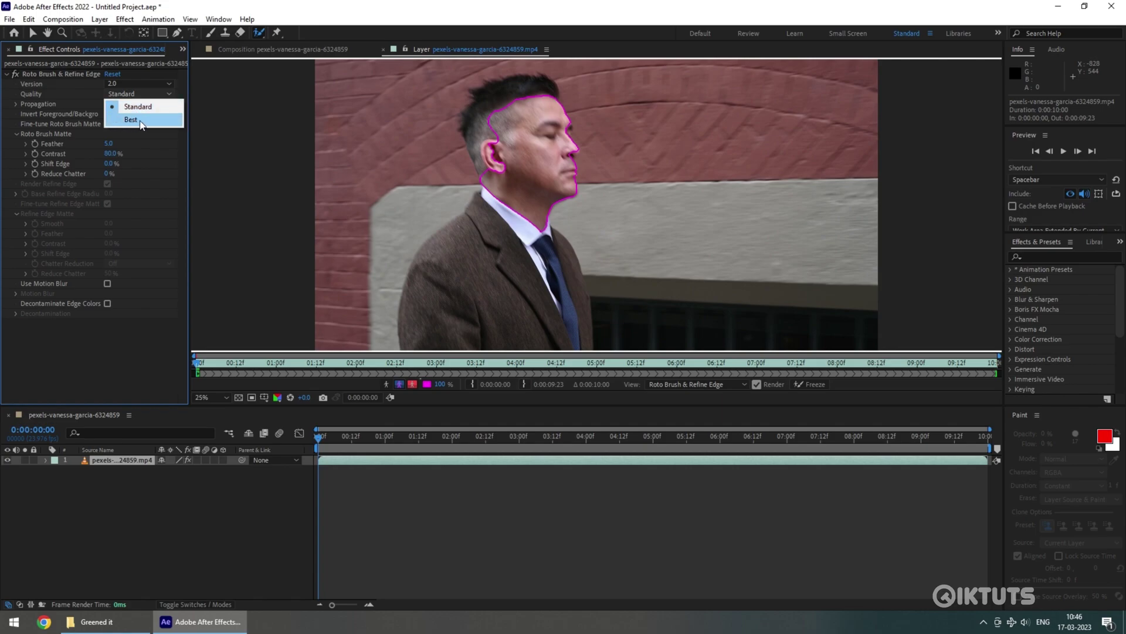
{"action": "left_click", "coordinate": [140, 121]}
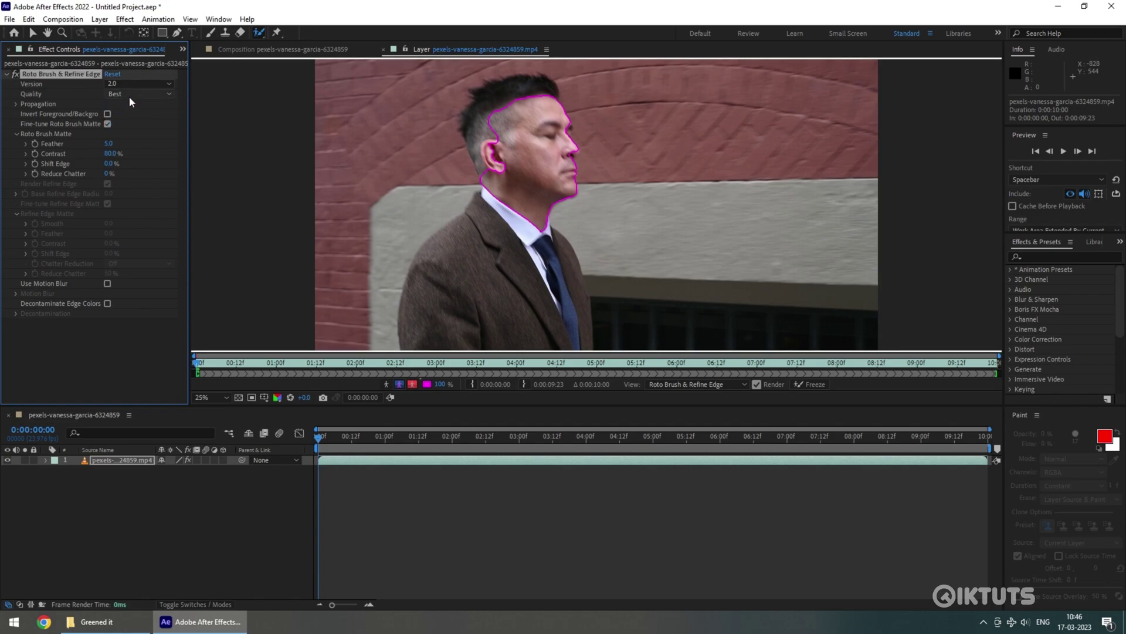
Step: Set the viewer resolution to Full
{"action": "left_click", "coordinate": [190, 19]}
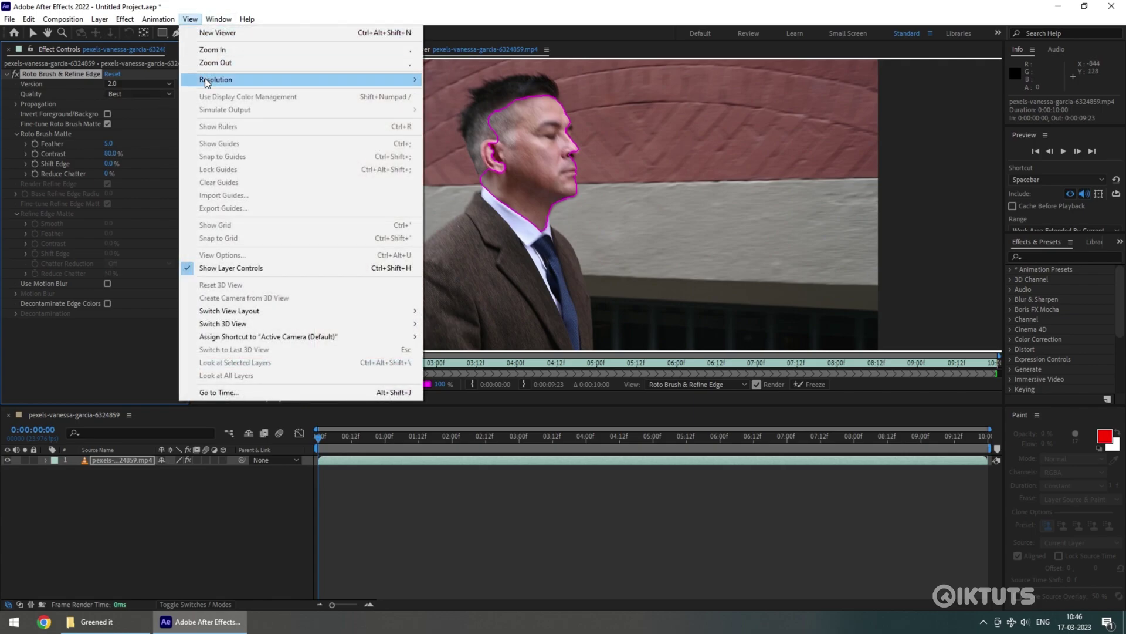
{"action": "mouse_move", "coordinate": [246, 79]}
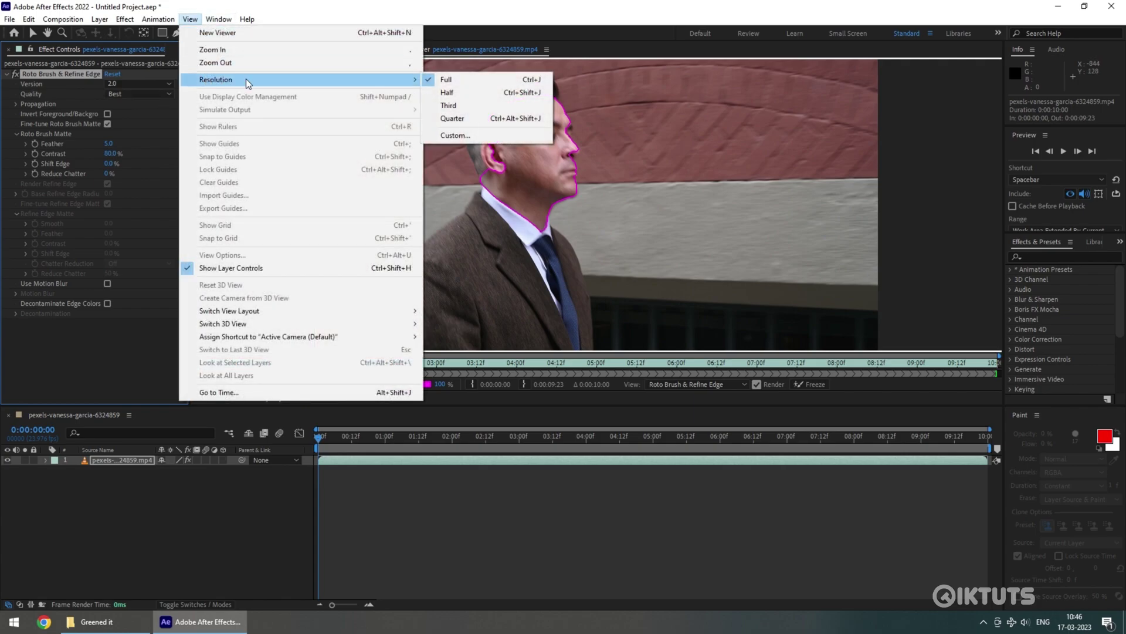
{"action": "left_click", "coordinate": [474, 82]}
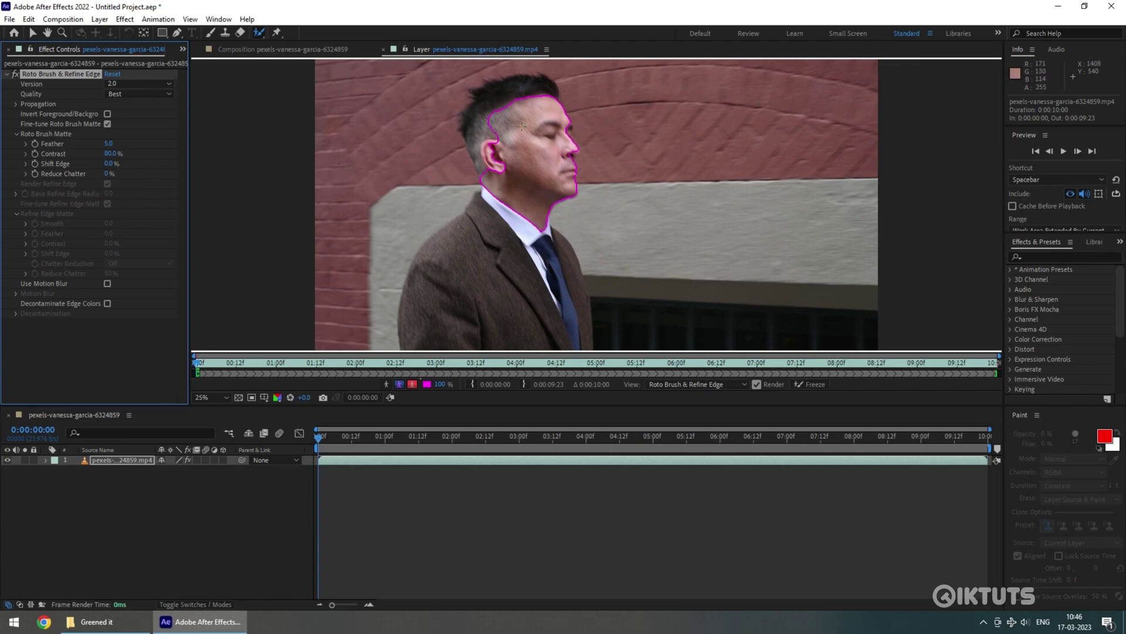
Step: Extend the matte over the ear, collar, lapel and suit with a larger brush, subtracting the wall area
{"action": "left_click_drag", "start_coordinate": [504, 130], "coordinate": [491, 169]}
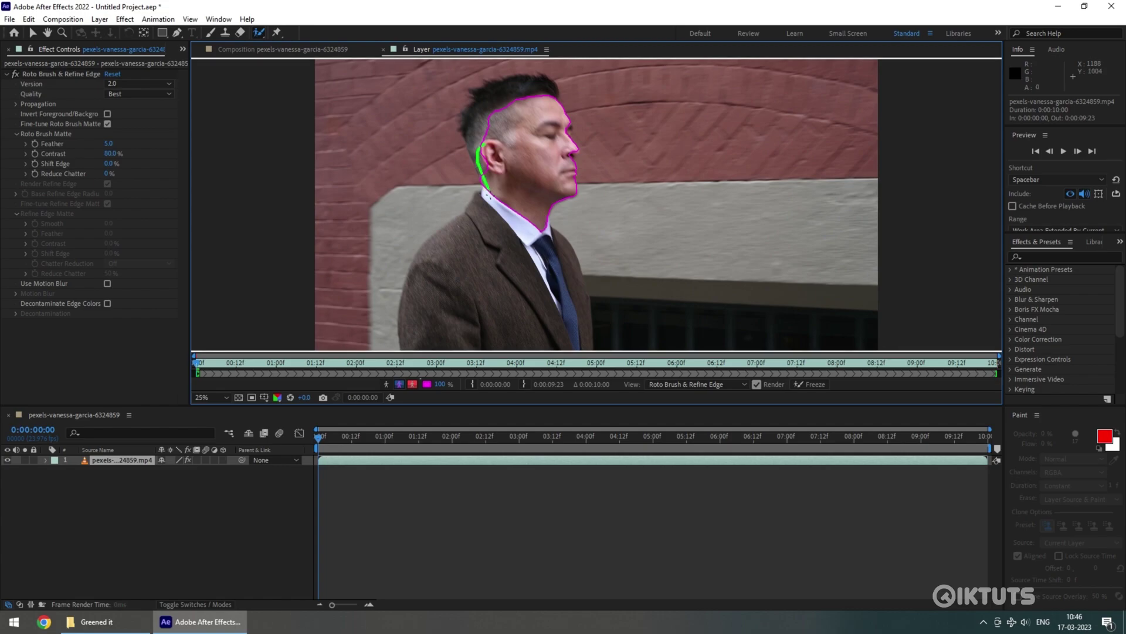
{"action": "left_click_drag", "start_coordinate": [494, 188], "coordinate": [438, 290]}
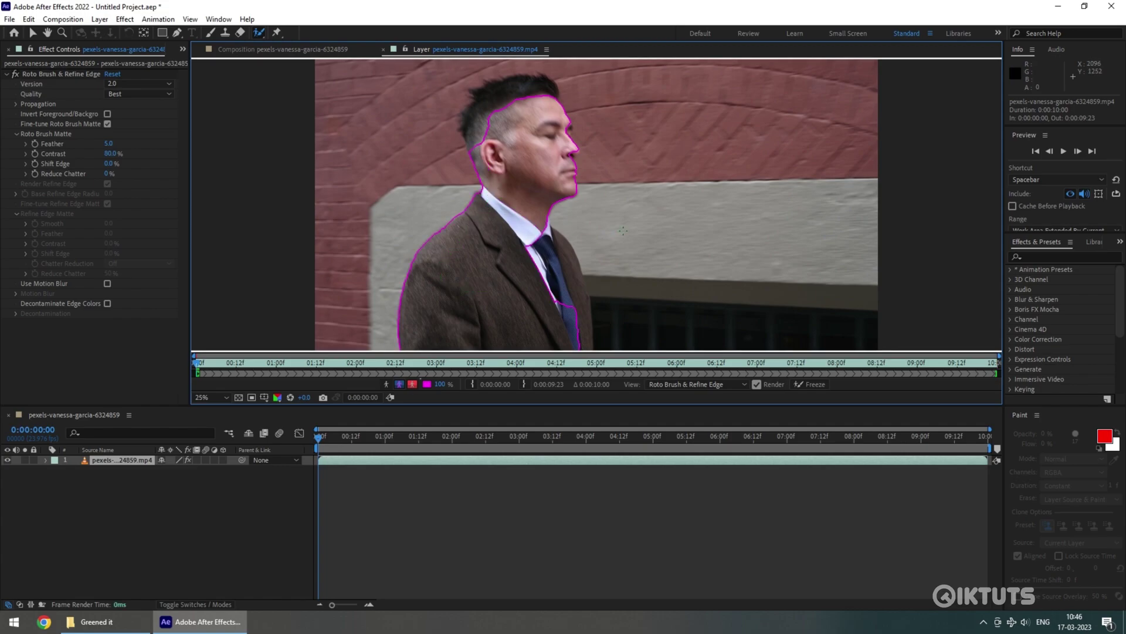
{"action": "mouse_move", "coordinate": [622, 230]}
{"action": "left_mouse_down"}
{"action": "mouse_move", "coordinate": [668, 230]}
{"action": "mouse_move", "coordinate": [626, 230]}
{"action": "left_mouse_up"}
{"action": "left_click_drag", "start_coordinate": [535, 238], "coordinate": [608, 244]}
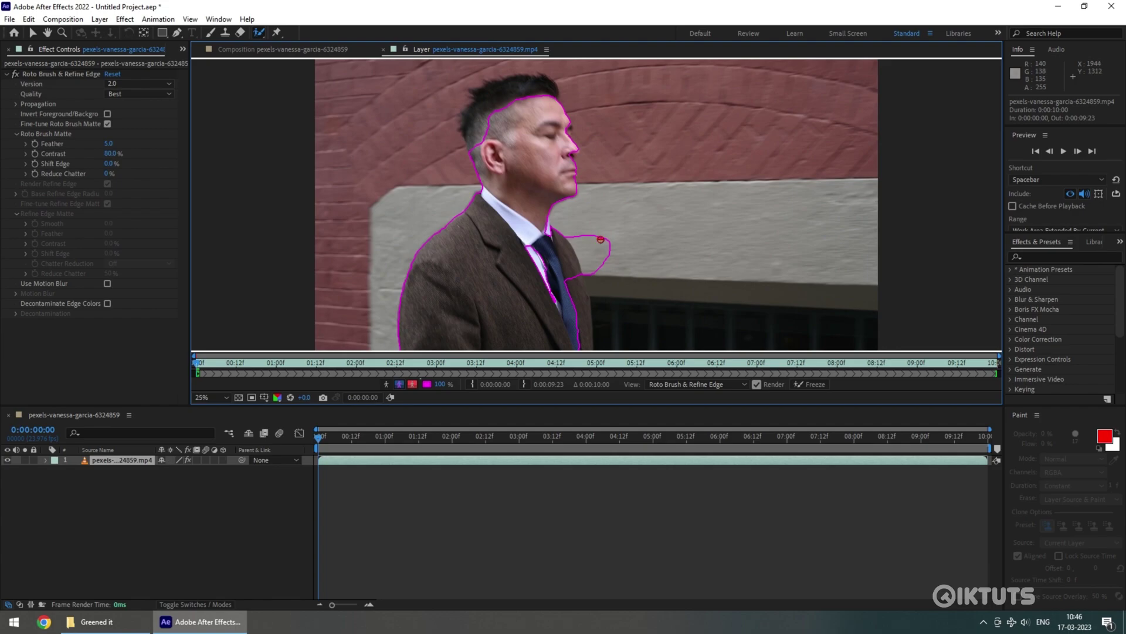
{"action": "left_click_drag", "start_coordinate": [595, 234], "coordinate": [597, 283]}
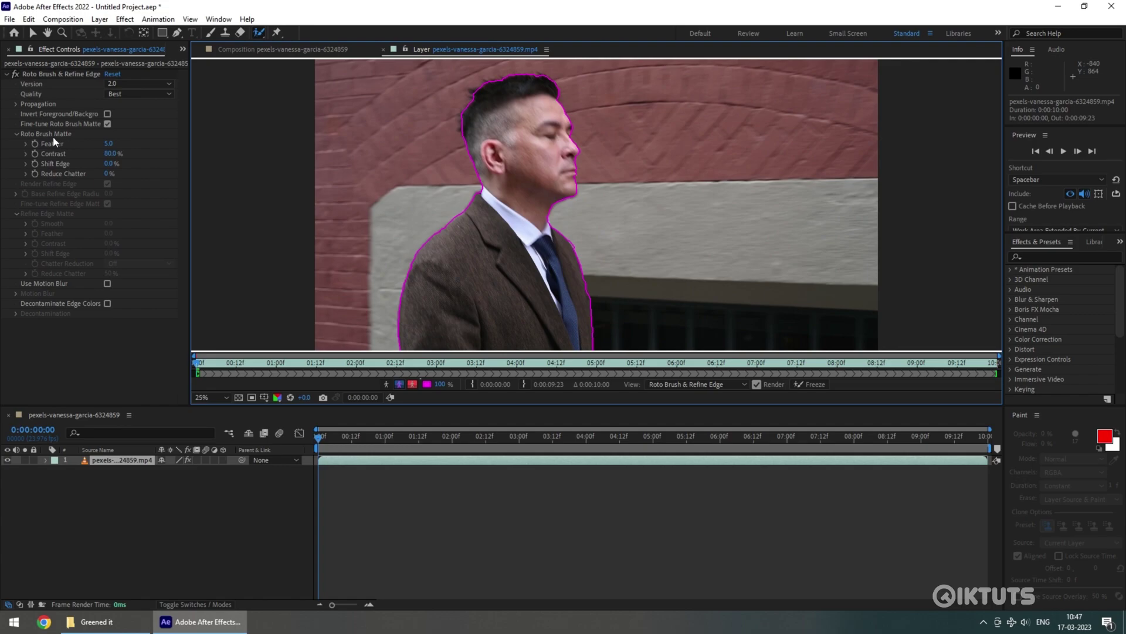
Step: Set the Roto Brush Matte to Feather 20, Contrast 80% and Shift Edge 20%
{"action": "left_click_drag", "start_coordinate": [109, 143], "coordinate": [123, 145]}
{"action": "left_click", "coordinate": [110, 144]}
{"action": "type", "text": "20"}
{"action": "left_click", "coordinate": [144, 147]}
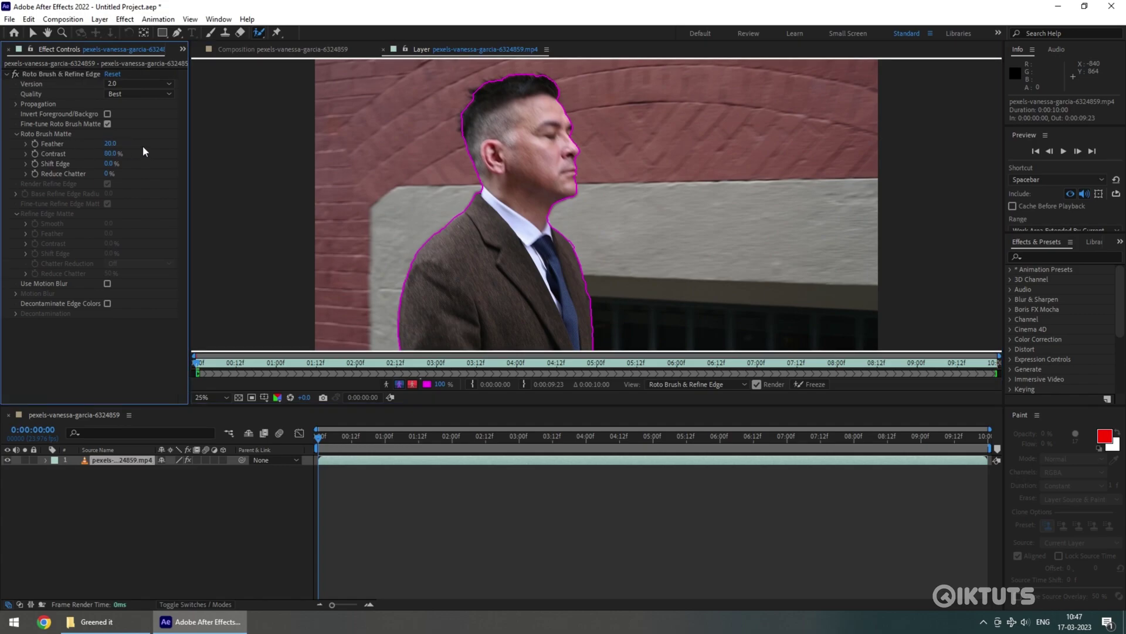
{"action": "left_click_drag", "start_coordinate": [112, 155], "coordinate": [205, 167]}
{"action": "left_click", "coordinate": [115, 154]}
{"action": "type", "text": "80"}
{"action": "left_click", "coordinate": [145, 151]}
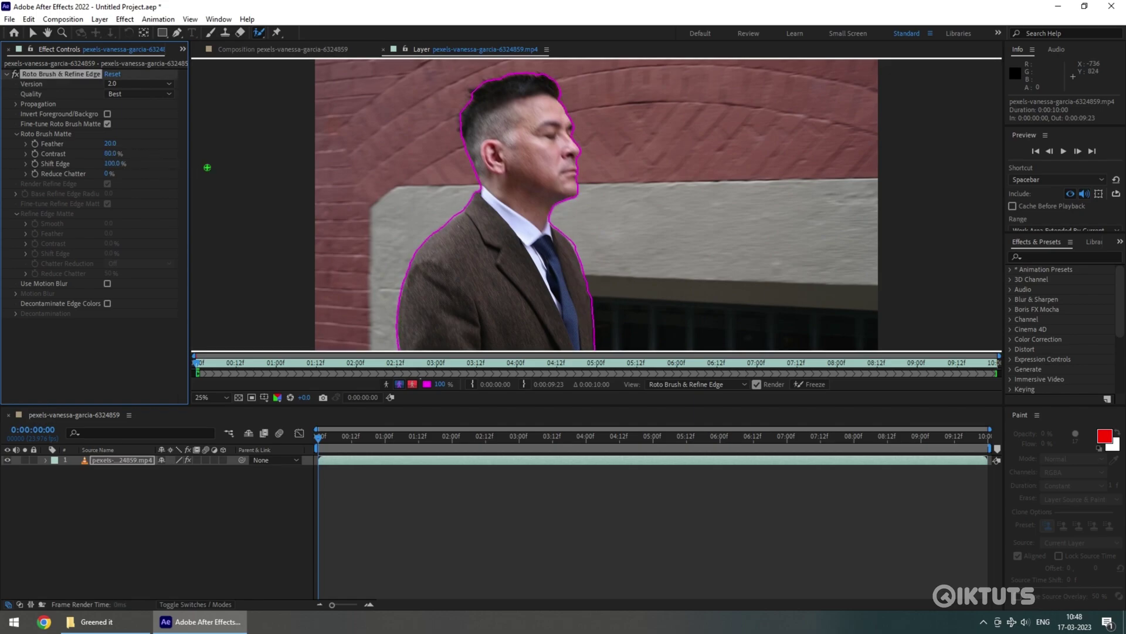
{"action": "type", "text": "20"}
{"action": "key", "text": "Return"}
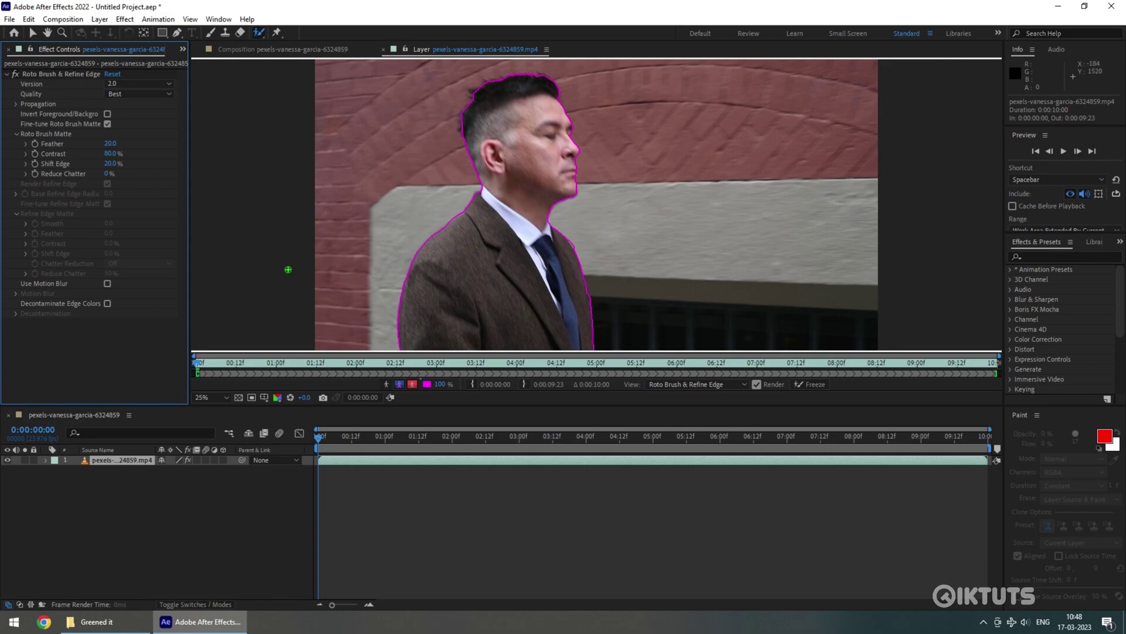
Step: Preview the matte in playback, then return to an early frame
{"action": "key", "text": "space"}
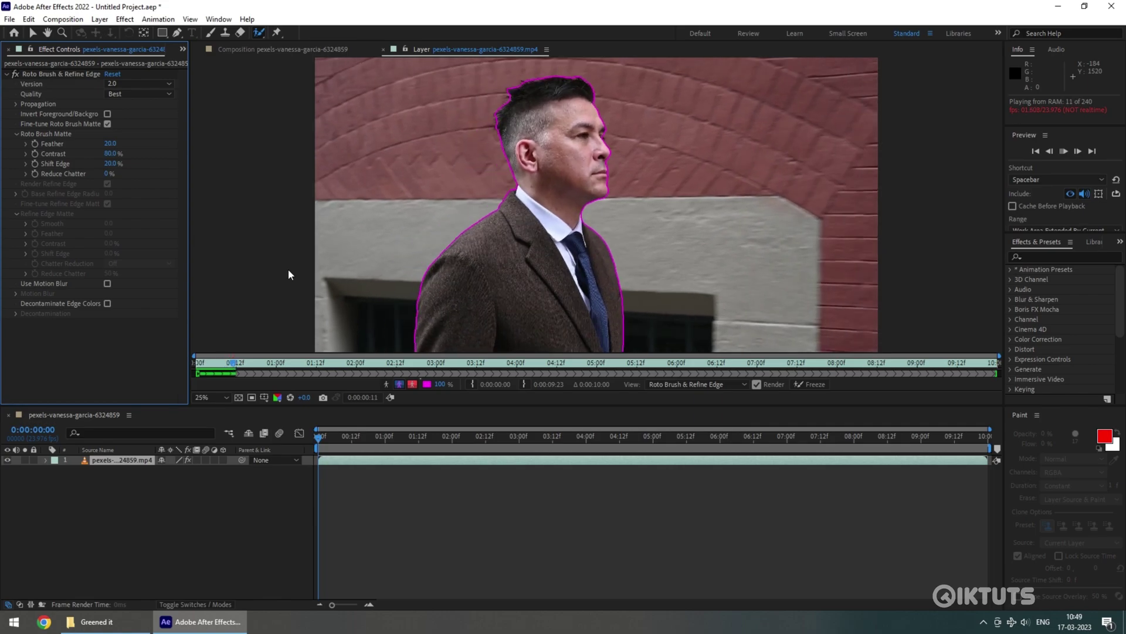
{"action": "key", "text": "space"}
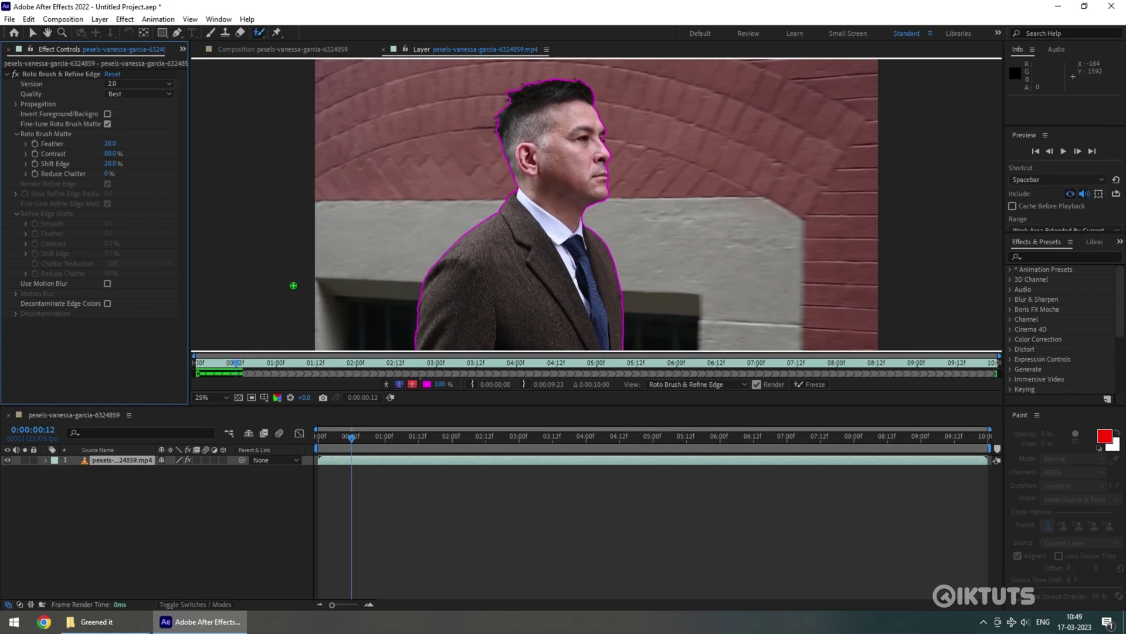
{"action": "left_click_drag", "start_coordinate": [350, 439], "coordinate": [305, 448]}
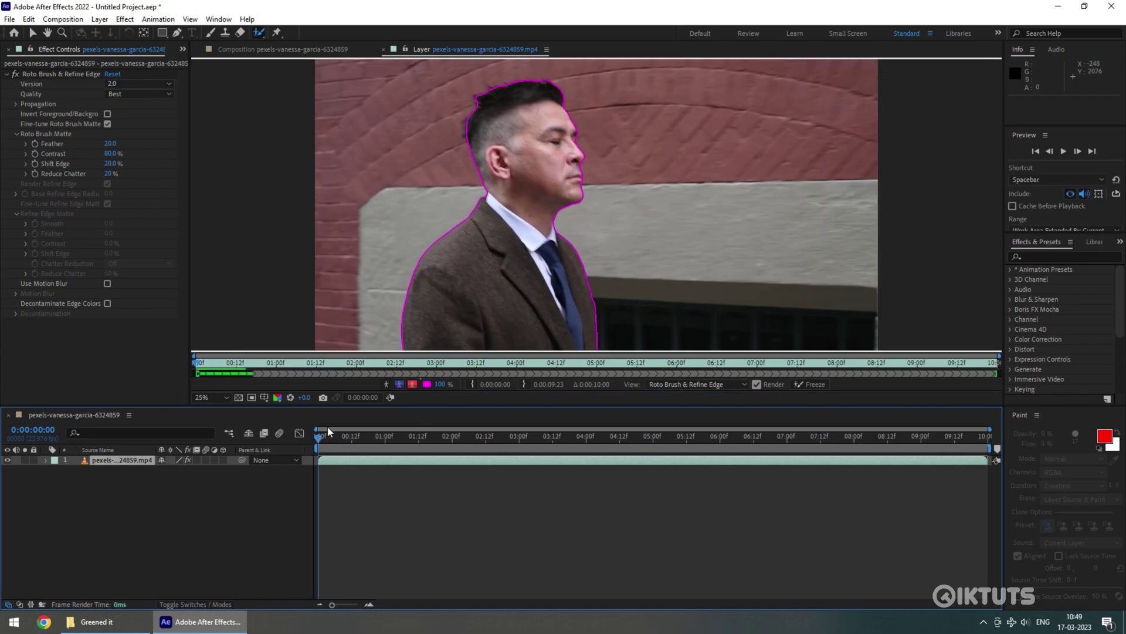
Step: Paint a Refine Edge stroke along the top of the man's hairline
{"action": "left_click", "coordinate": [256, 35]}
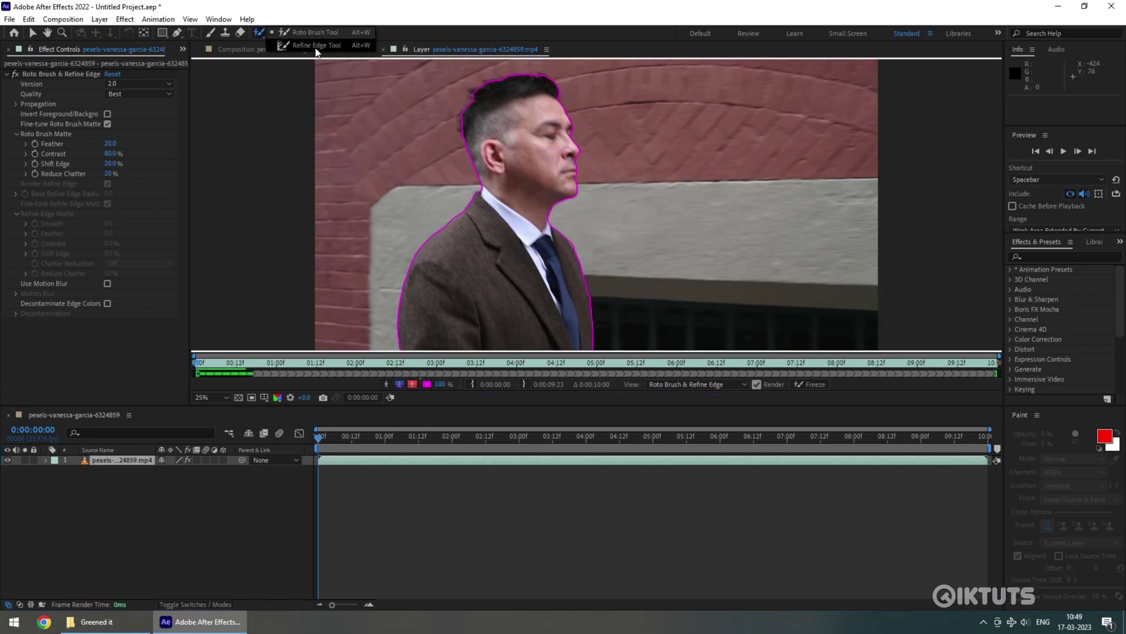
{"action": "left_click", "coordinate": [331, 49]}
{"action": "mouse_move", "coordinate": [460, 136]}
{"action": "left_mouse_down"}
{"action": "mouse_move", "coordinate": [477, 89]}
{"action": "mouse_move", "coordinate": [496, 79]}
{"action": "mouse_move", "coordinate": [540, 73]}
{"action": "mouse_move", "coordinate": [558, 101]}
{"action": "left_mouse_up"}
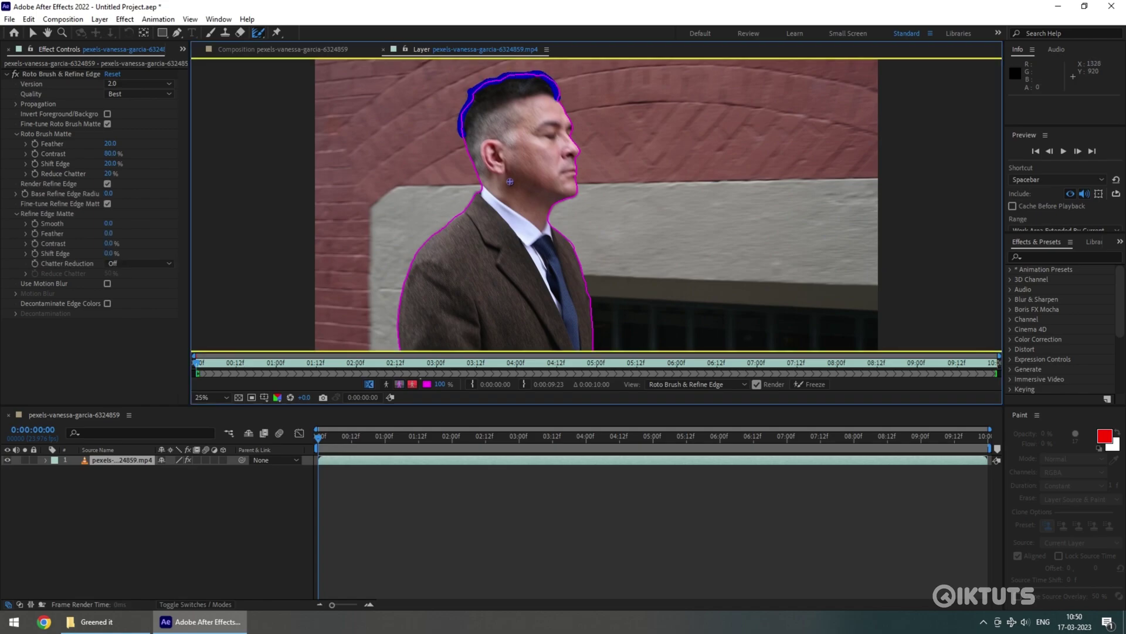
Step: Play the refined matte through all 241 frames, scrub back to inspect it, and freeze propagation
{"action": "key", "text": "space"}
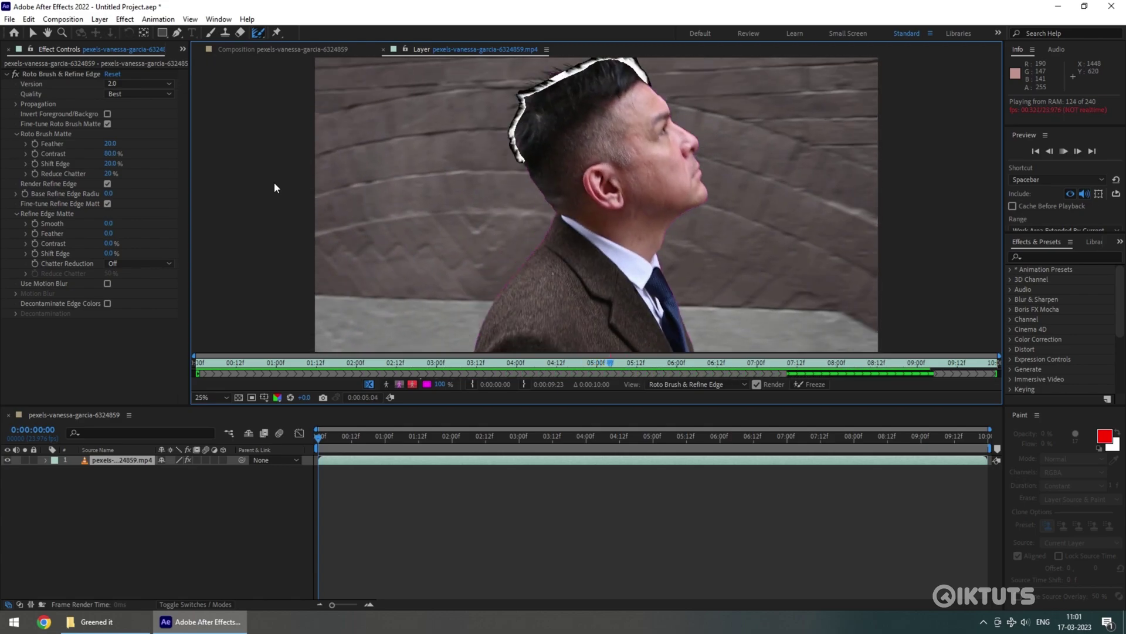
{"action": "key", "text": "space"}
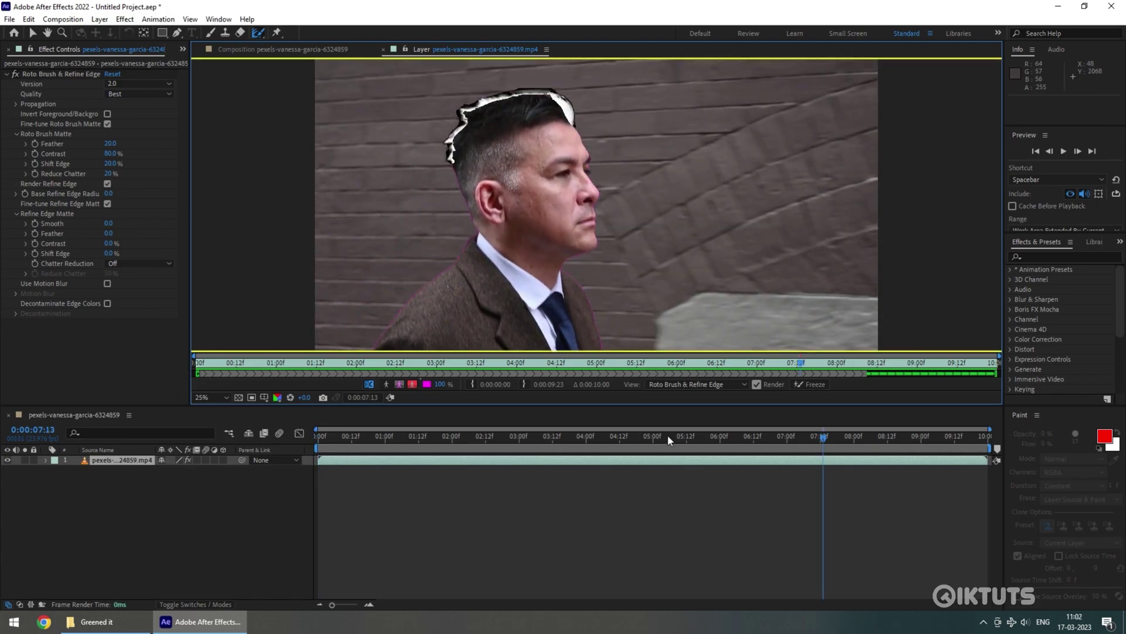
{"action": "left_click", "coordinate": [990, 439]}
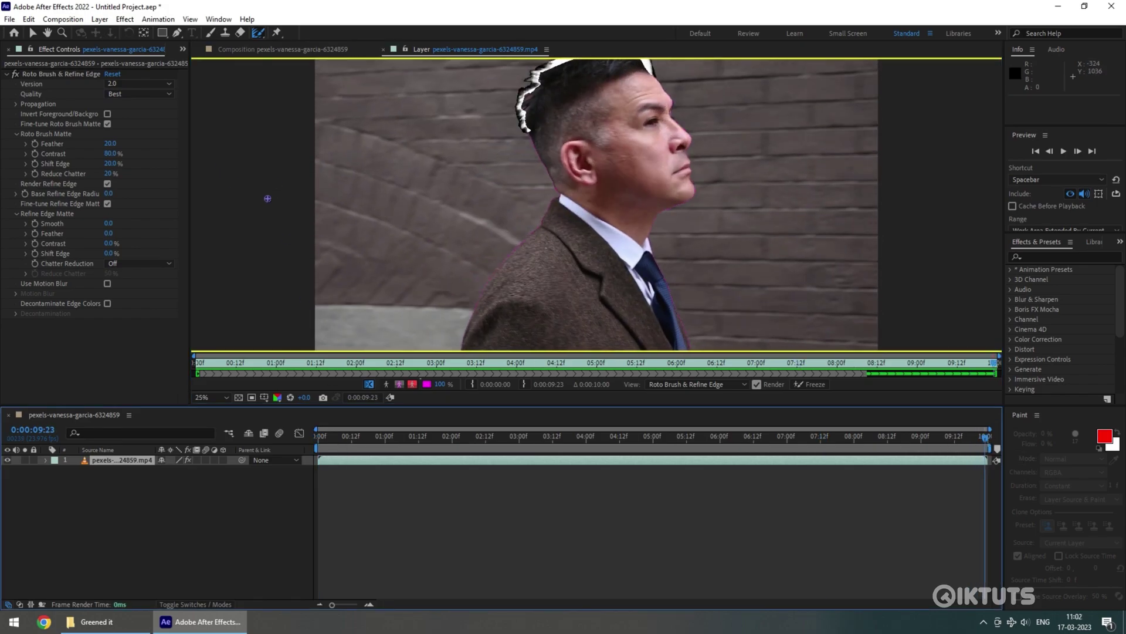
{"action": "left_click_drag", "start_coordinate": [322, 436], "coordinate": [578, 436]}
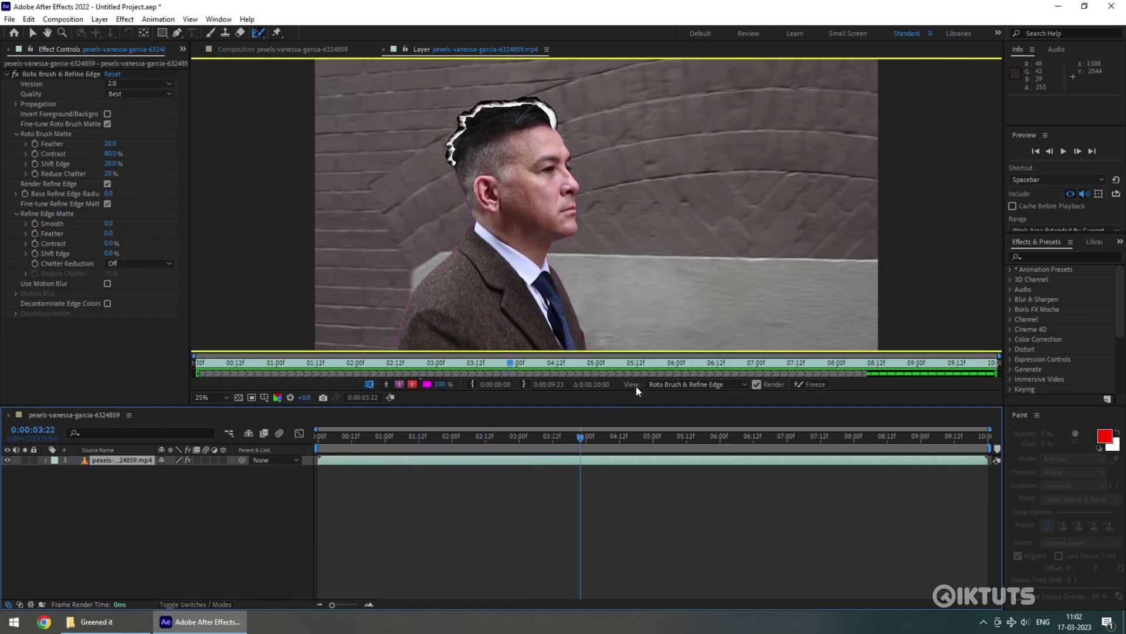
{"action": "left_click", "coordinate": [806, 385]}
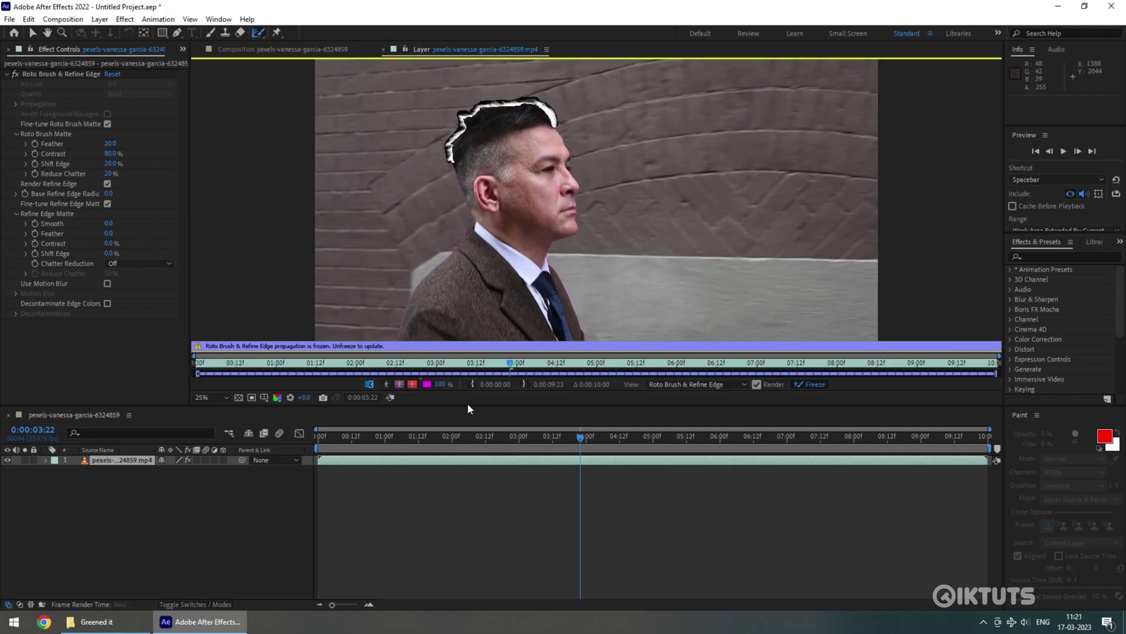
Step: Switch to the Composition view and move to frame 03:20
{"action": "left_click", "coordinate": [324, 49]}
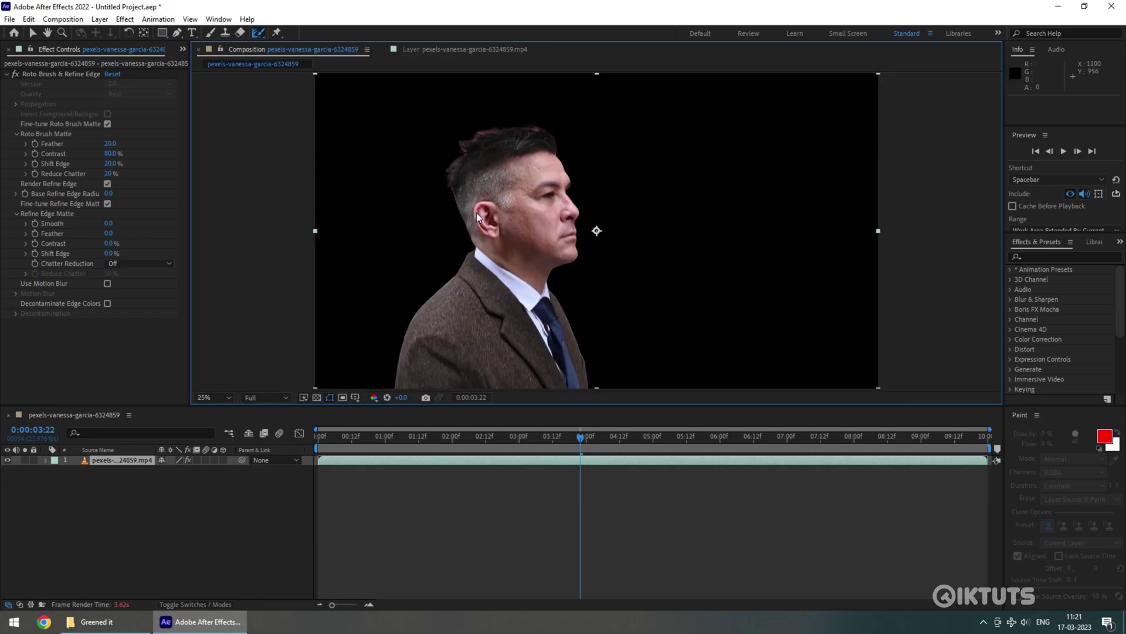
{"action": "mouse_move", "coordinate": [403, 436]}
{"action": "left_mouse_down"}
{"action": "mouse_move", "coordinate": [361, 438]}
{"action": "mouse_move", "coordinate": [414, 438]}
{"action": "left_mouse_up"}
{"action": "left_click", "coordinate": [575, 437]}
Step: Set the composition background to green in Composition Settings and check the cut-out at 01:12
{"action": "right_click", "coordinate": [241, 493]}
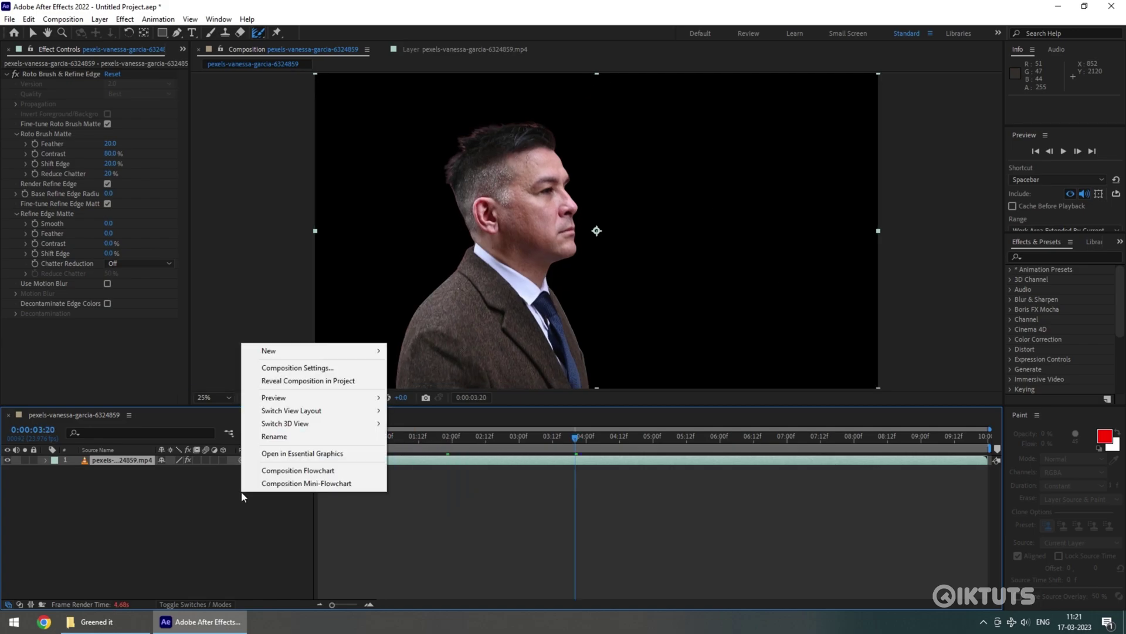
{"action": "left_click", "coordinate": [276, 367]}
{"action": "left_click", "coordinate": [767, 462]}
{"action": "left_click", "coordinate": [556, 259]}
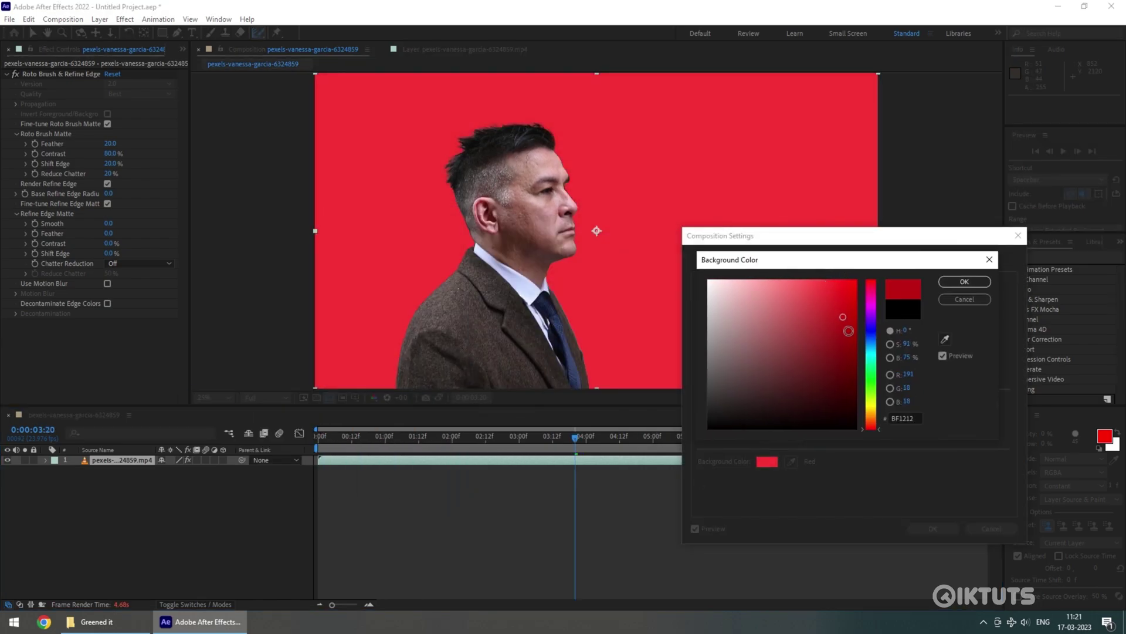
{"action": "left_click", "coordinate": [871, 384]}
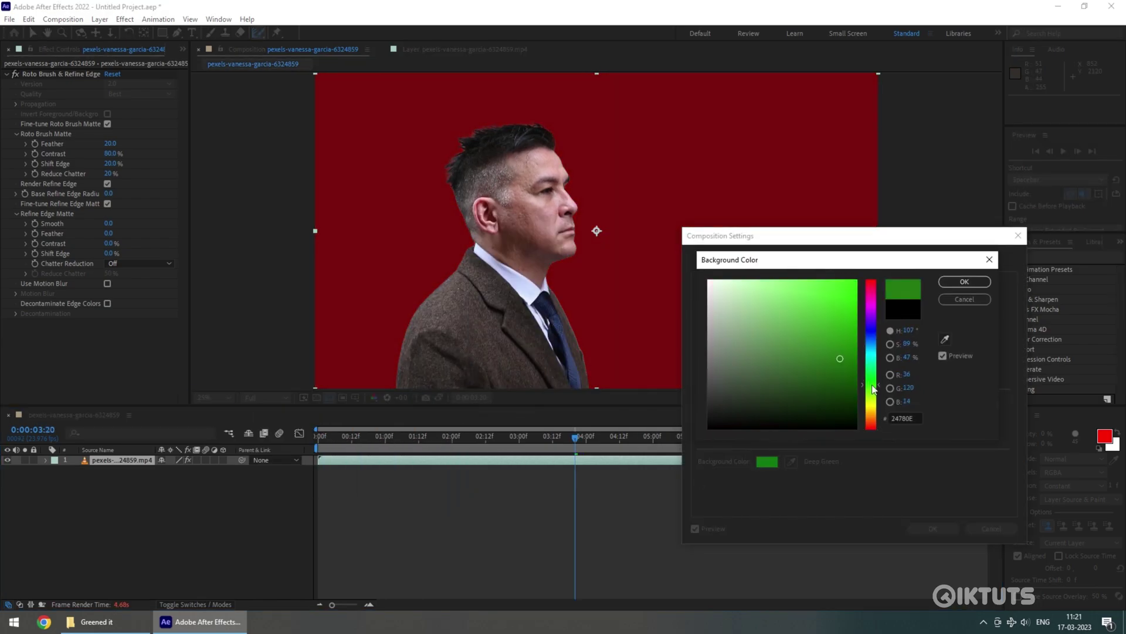
{"action": "left_click", "coordinate": [964, 281]}
{"action": "left_click", "coordinate": [933, 528]}
{"action": "left_click", "coordinate": [401, 438]}
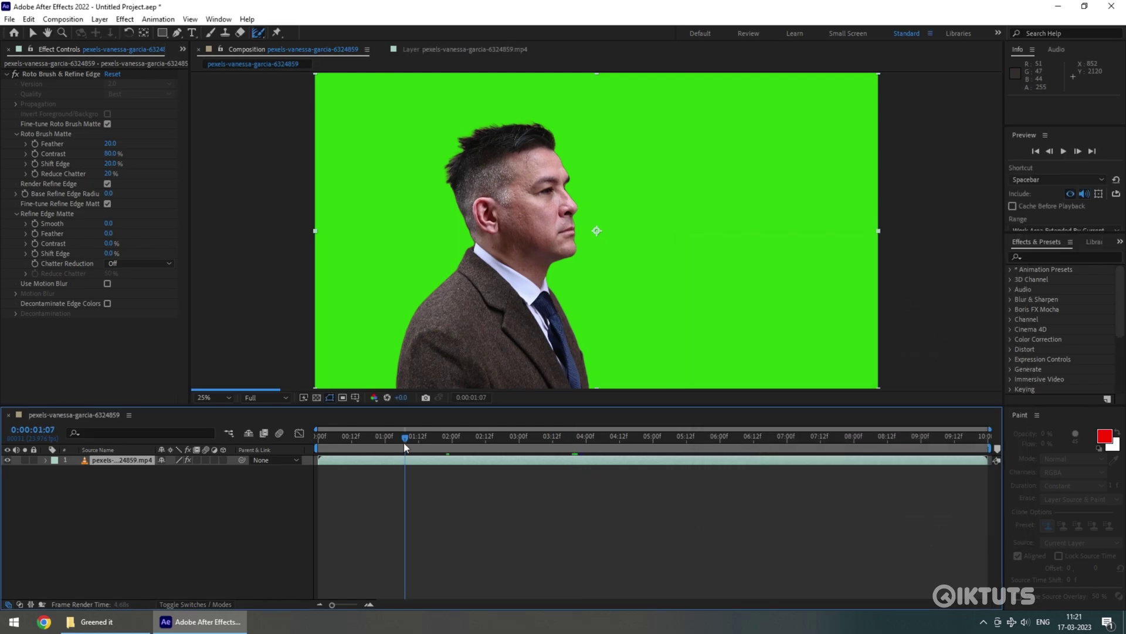
{"action": "left_click_drag", "start_coordinate": [402, 438], "coordinate": [420, 438]}
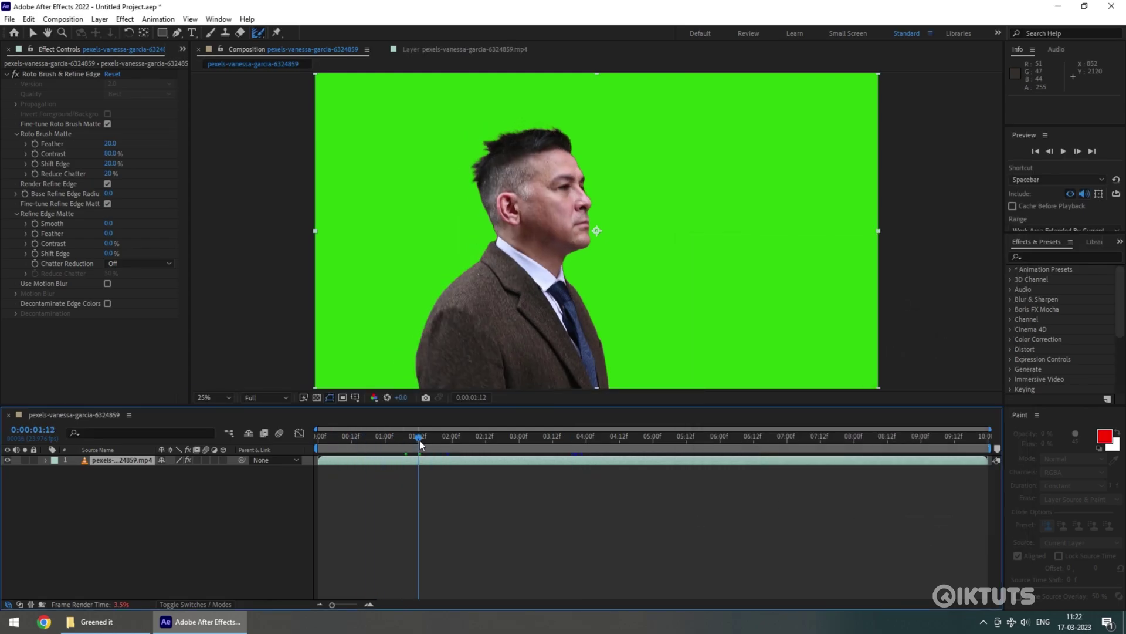
Step: Inspect the frozen matte frame by frame around 02:19 in the Layer view, then return to the Composition
{"action": "left_click", "coordinate": [467, 49]}
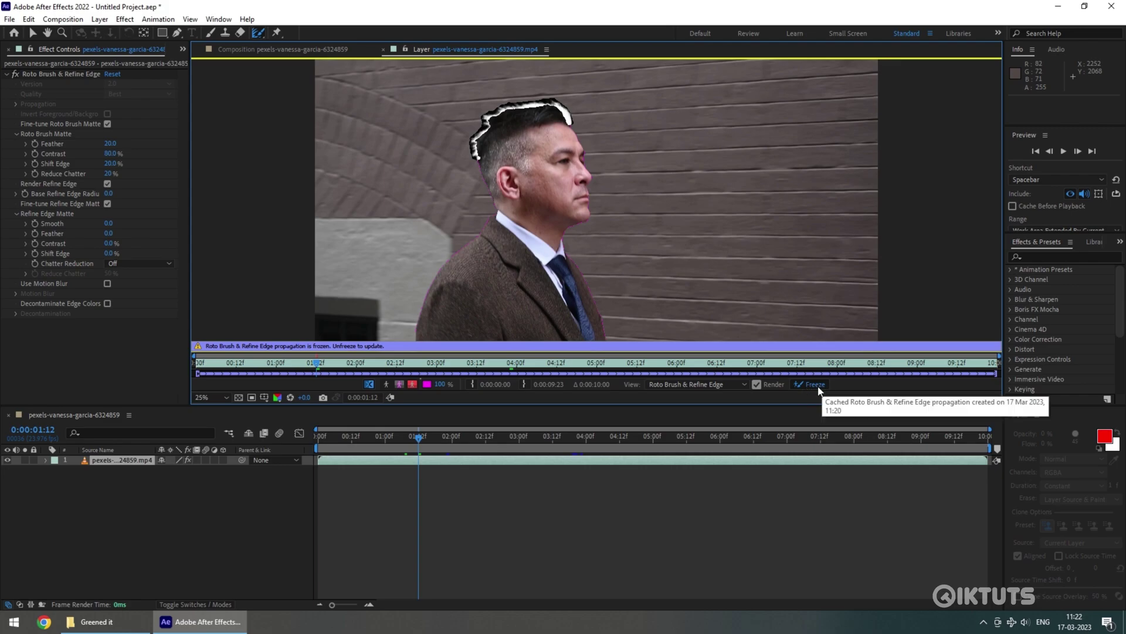
{"action": "left_click_drag", "start_coordinate": [459, 440], "coordinate": [505, 439]}
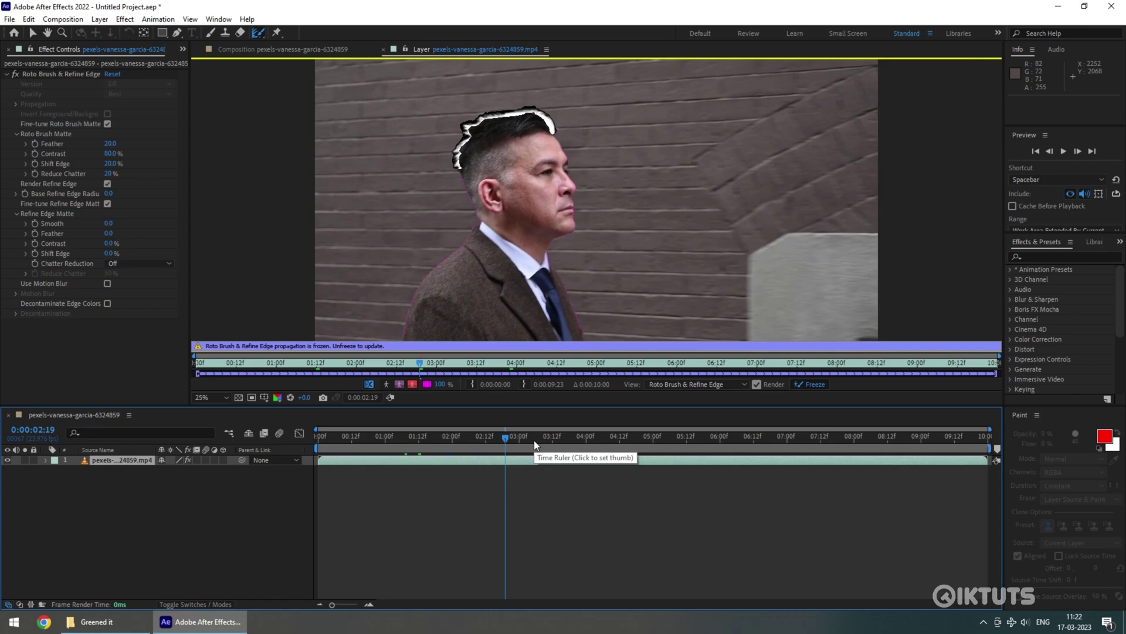
{"action": "key", "text": "Page_Up"}
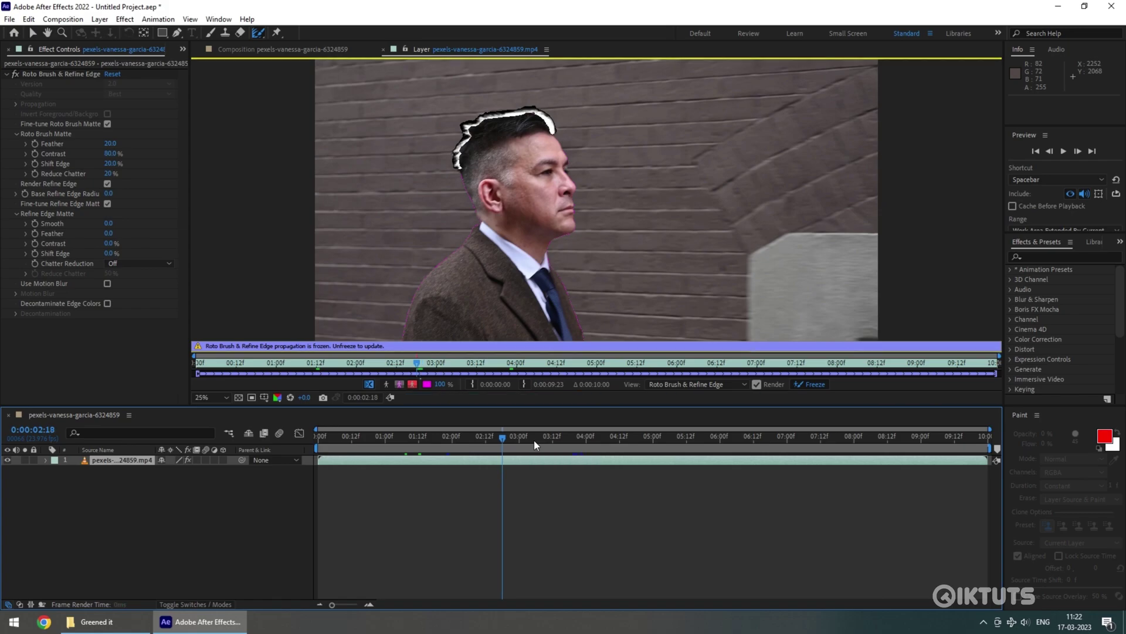
{"action": "key", "text": "Page_Down"}
{"action": "key", "text": "Page_Down"}
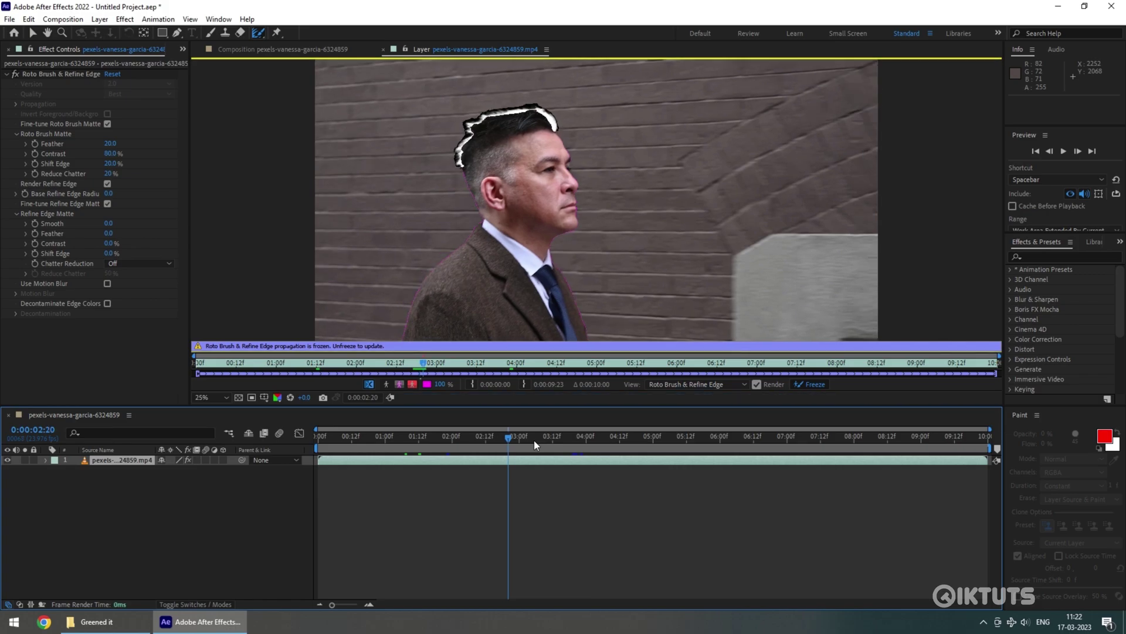
{"action": "left_click", "coordinate": [318, 49]}
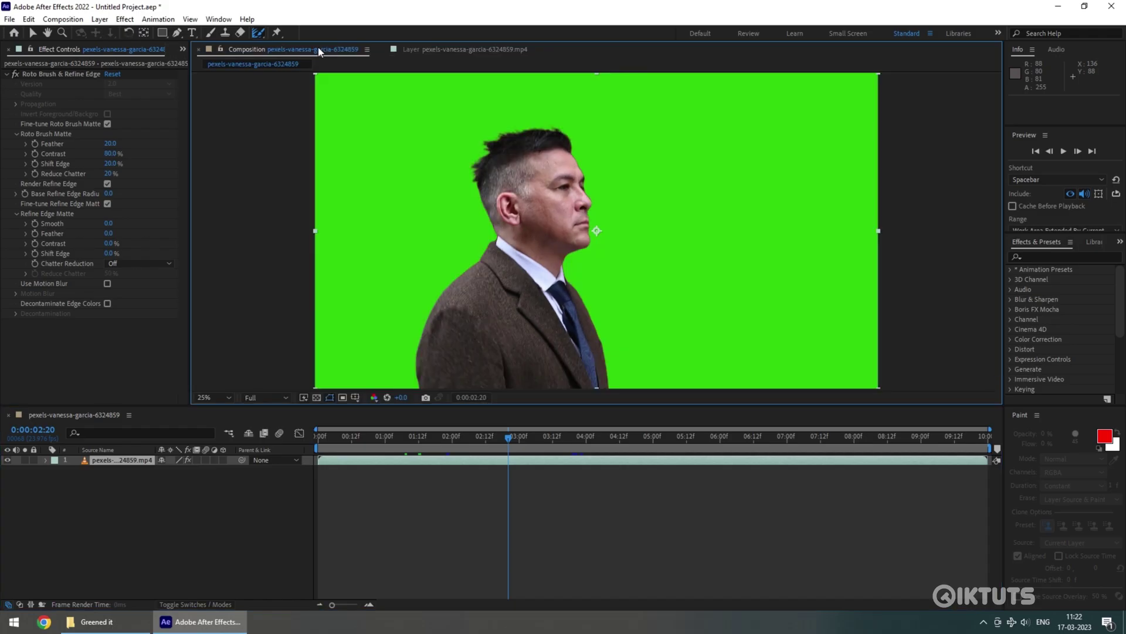